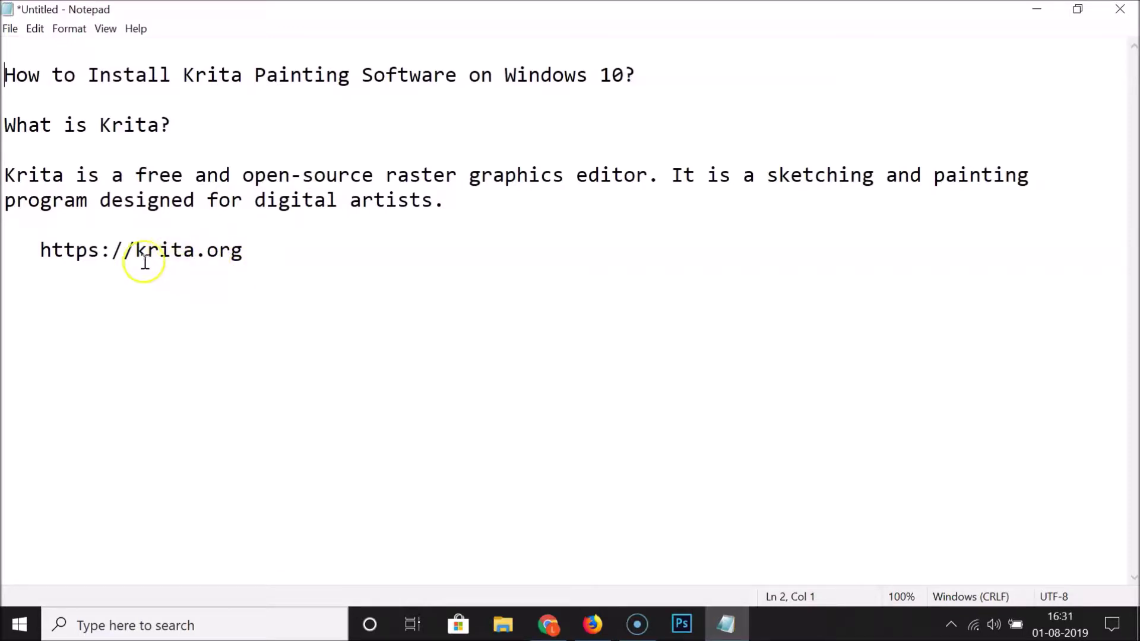
{"action": "left_click_drag", "start_coordinate": [37, 250], "coordinate": [218, 247]}
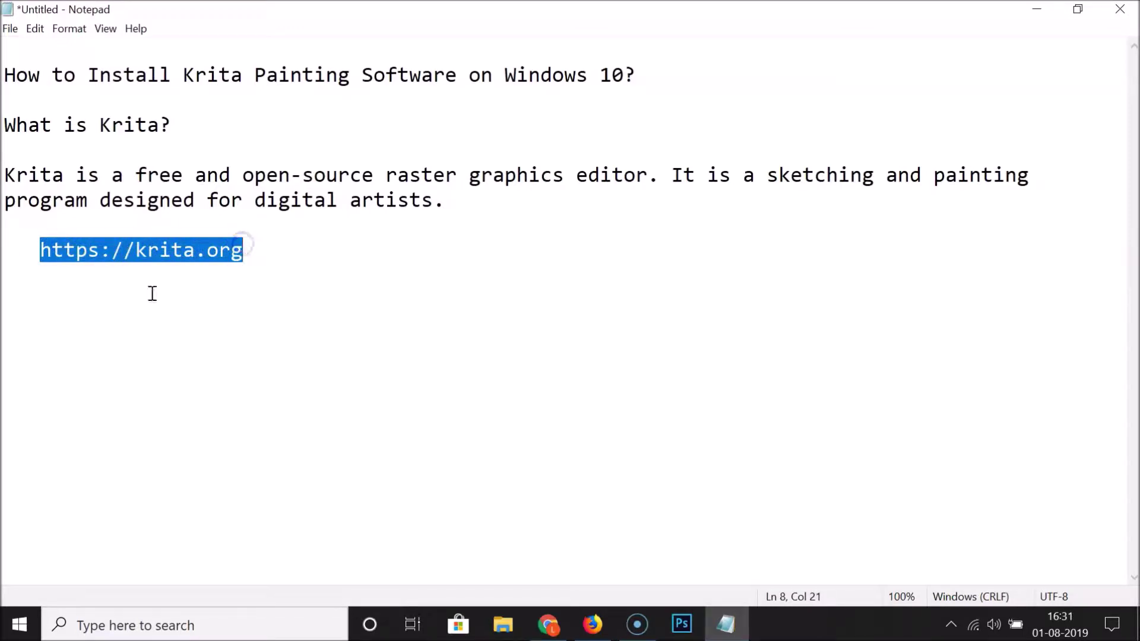
{"action": "right_click", "coordinate": [216, 244]}
{"action": "left_click", "coordinate": [264, 295]}
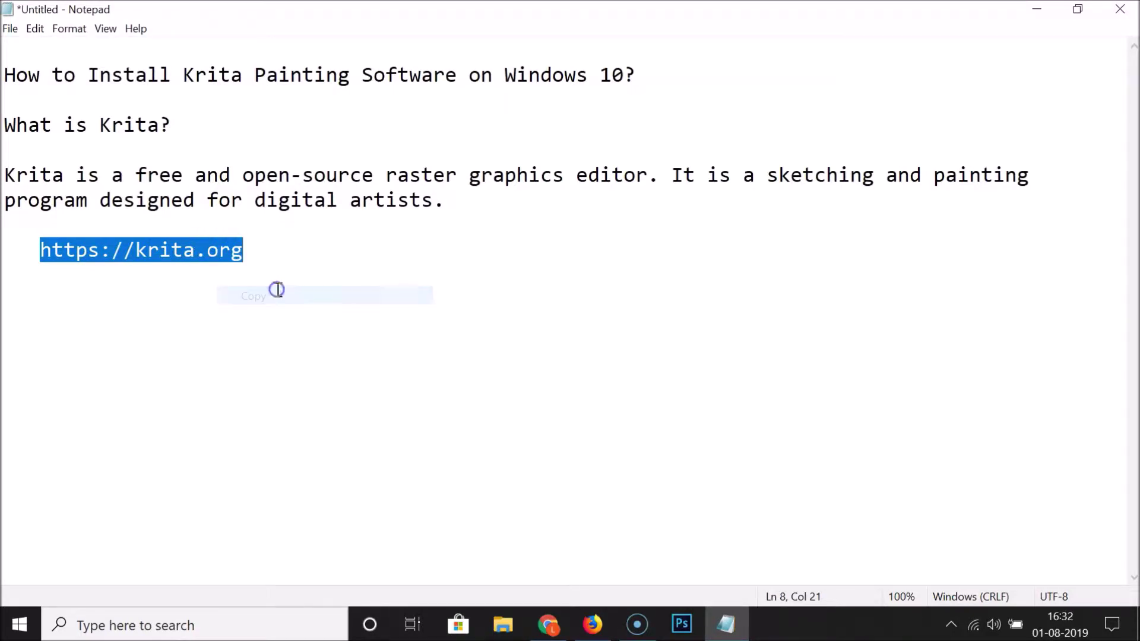
{"action": "left_click", "coordinate": [545, 606]}
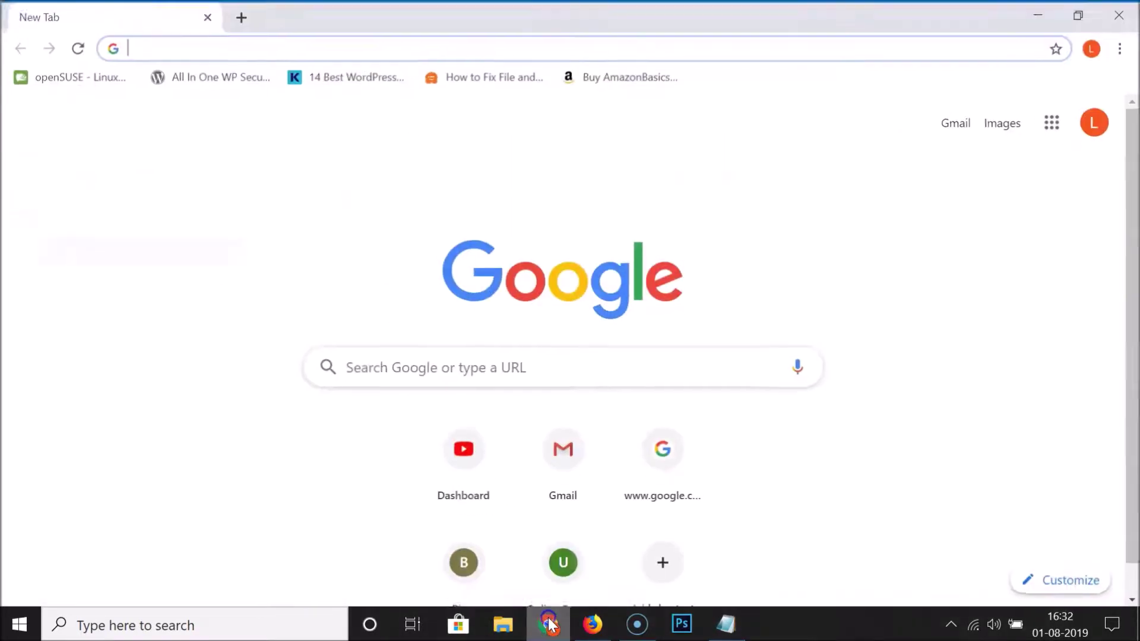
Paste and load krita.org, then open the Learn page in a new tab.
{"action": "right_click", "coordinate": [270, 44]}
{"action": "left_click", "coordinate": [321, 159]}
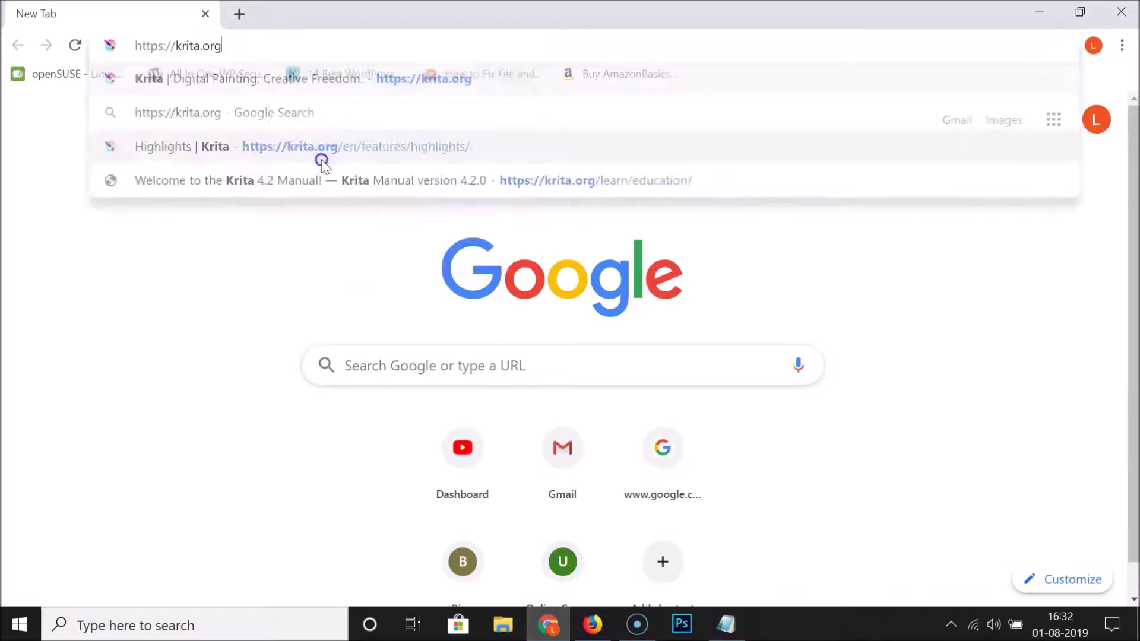
{"action": "key", "text": "Return"}
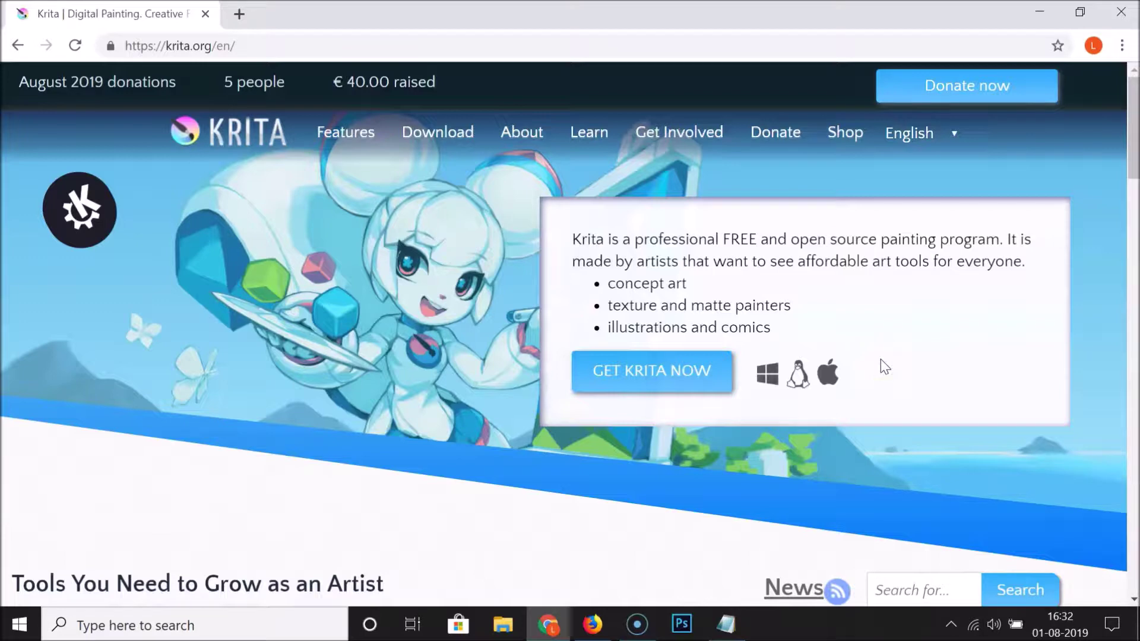
{"action": "right_click", "coordinate": [590, 136]}
{"action": "left_click", "coordinate": [605, 147]}
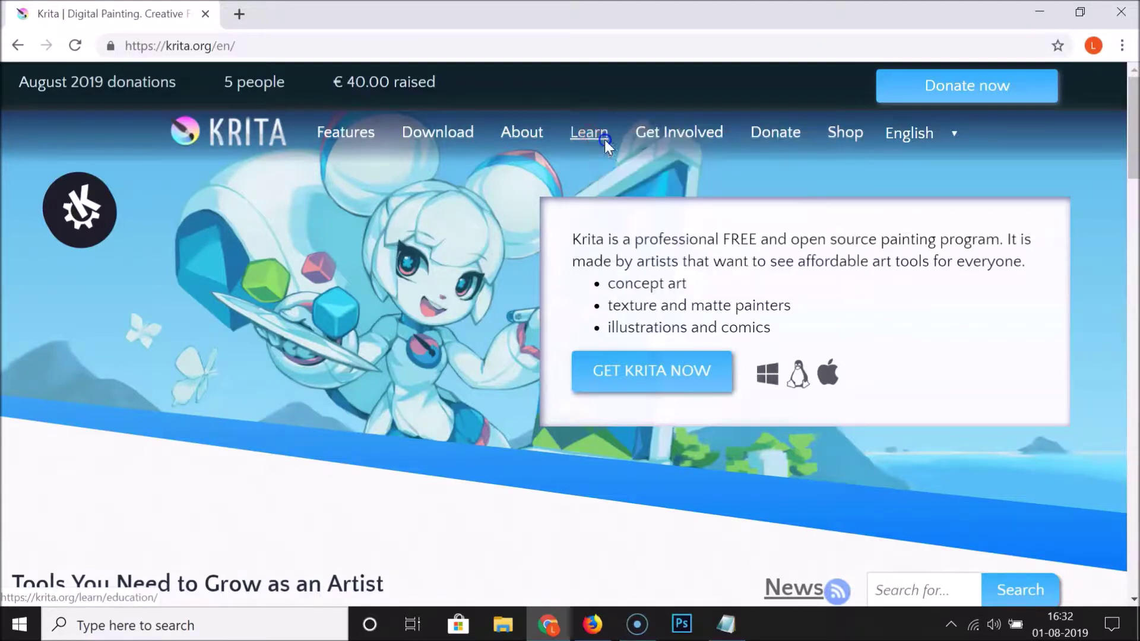
{"action": "key", "text": "ctrl+Tab"}
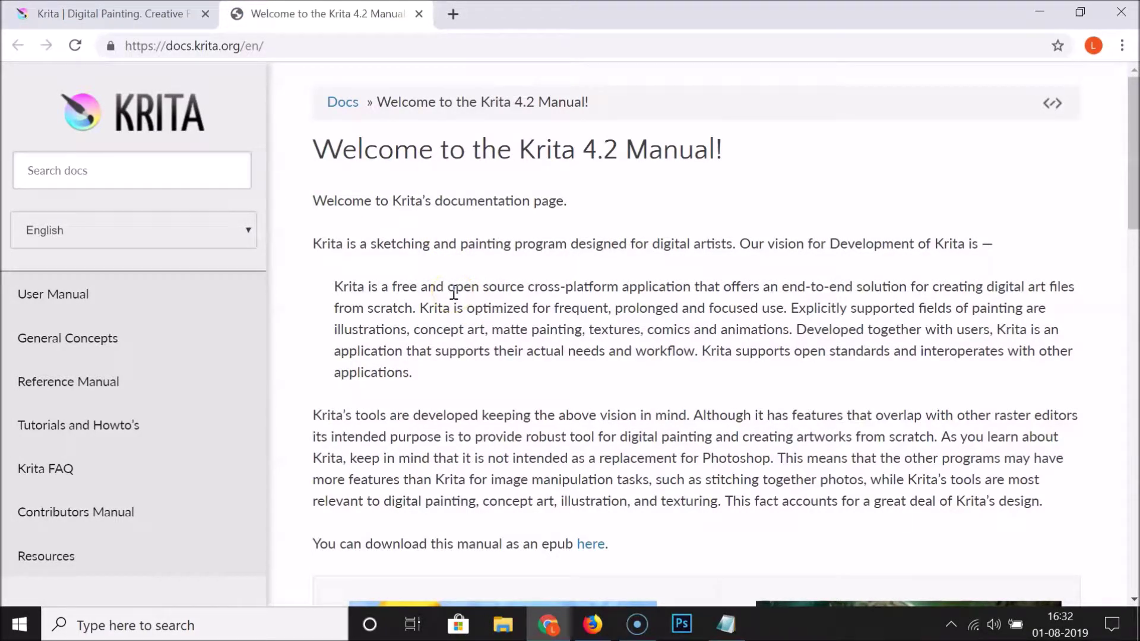
{"action": "left_click", "coordinate": [76, 295]}
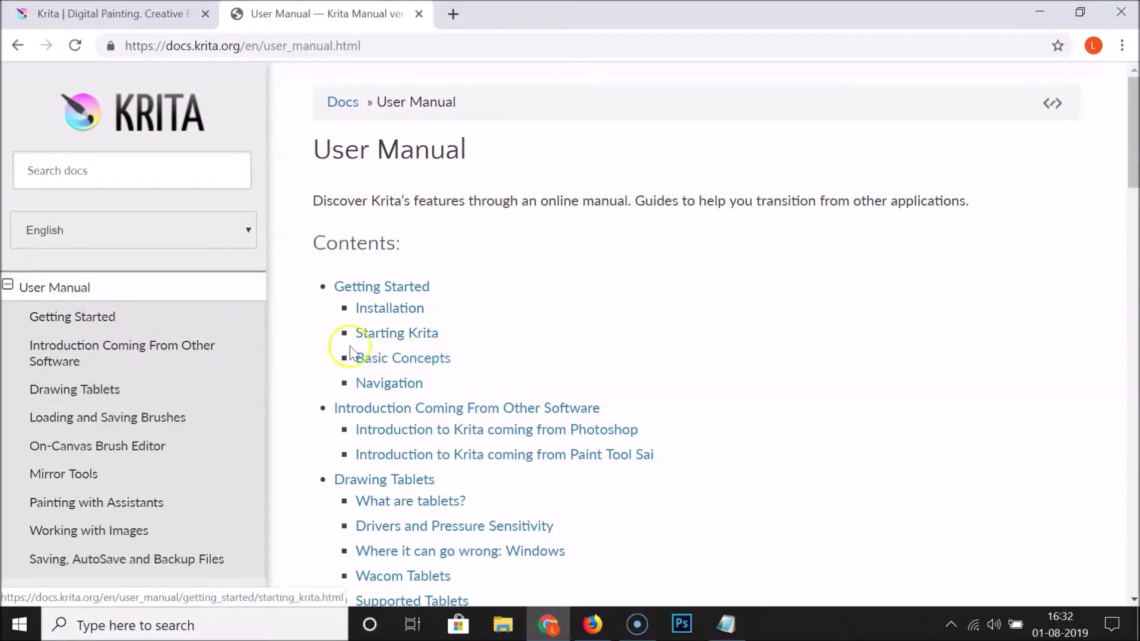
{"action": "left_click", "coordinate": [18, 46]}
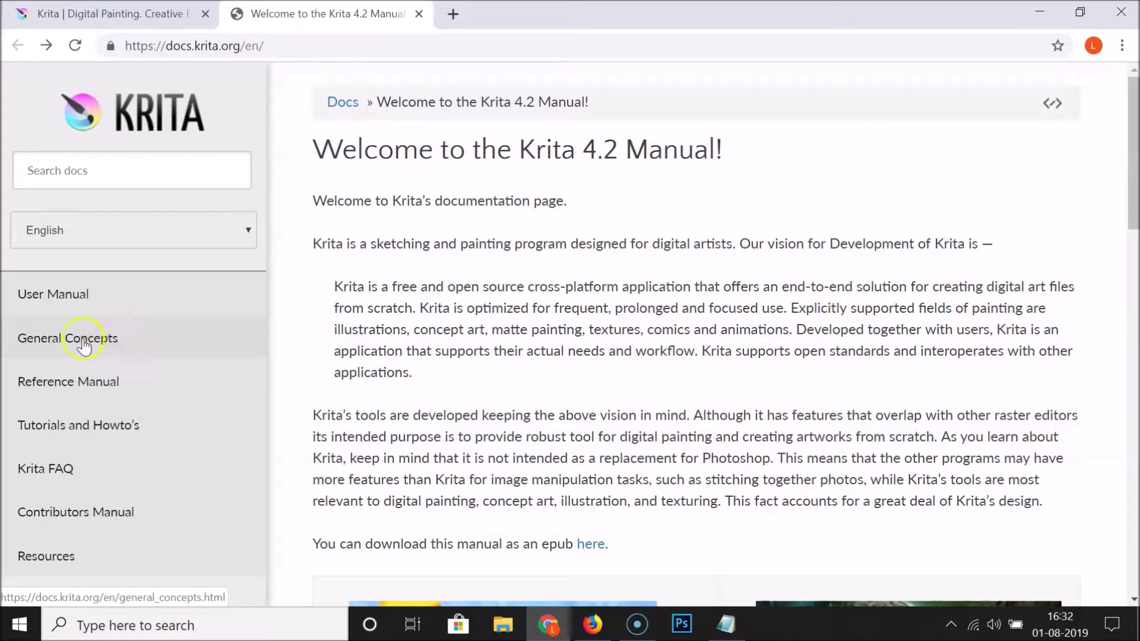
{"action": "scroll", "coordinate": [453, 305], "scroll_direction": "down", "scroll_amount": 1}
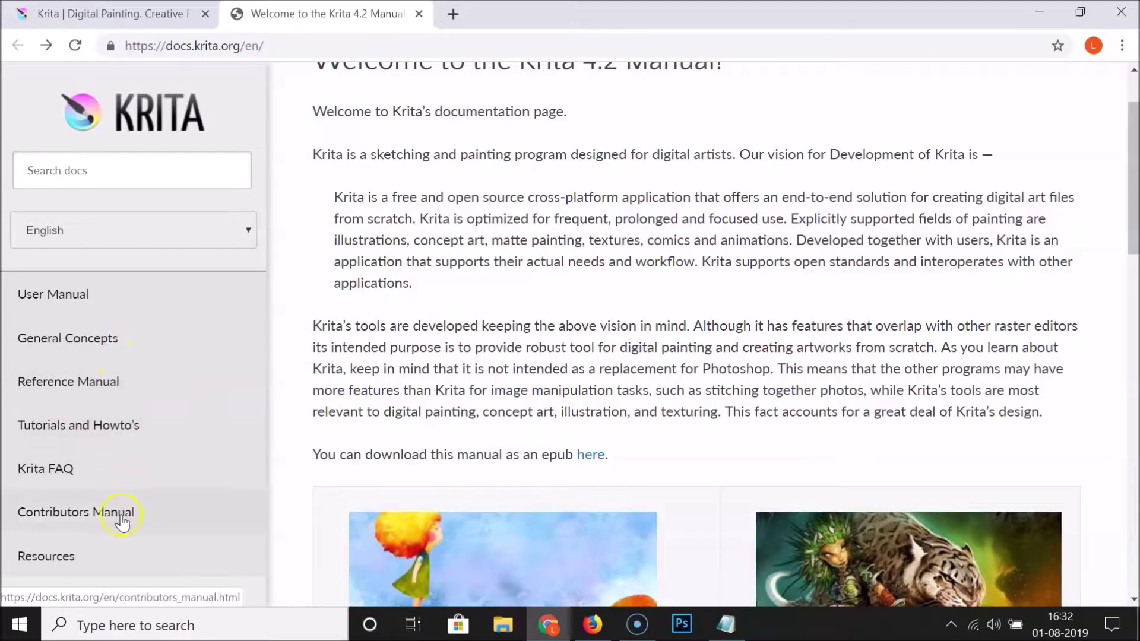
{"action": "left_click", "coordinate": [419, 14]}
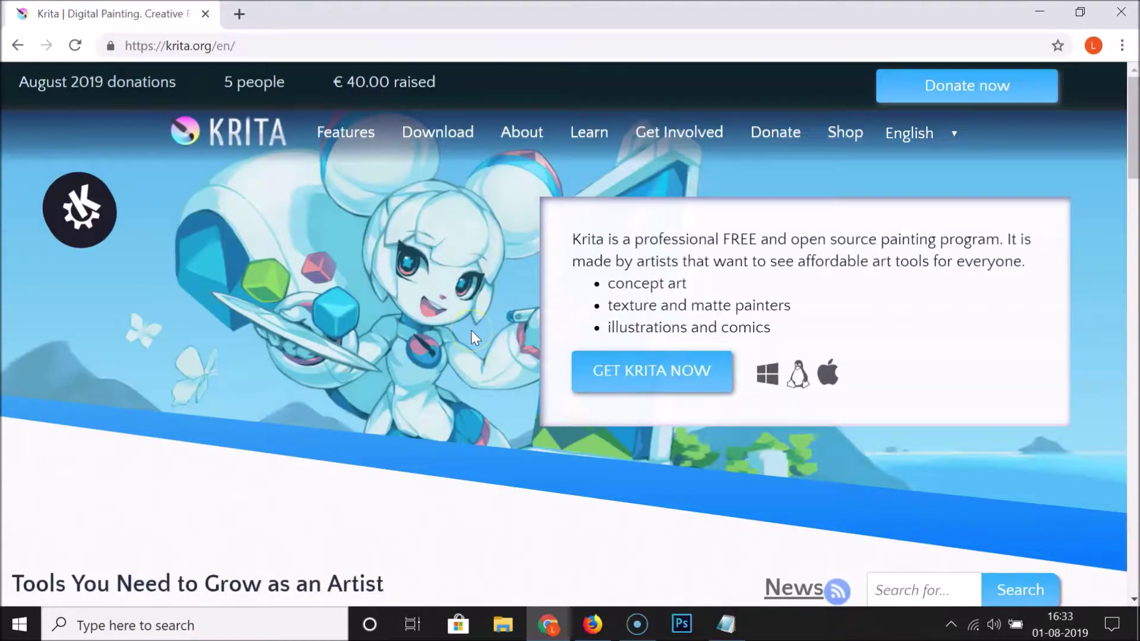
Go to the Download page and choose the 4.2.4 Windows Installer 64-bit.
{"action": "left_click", "coordinate": [437, 132]}
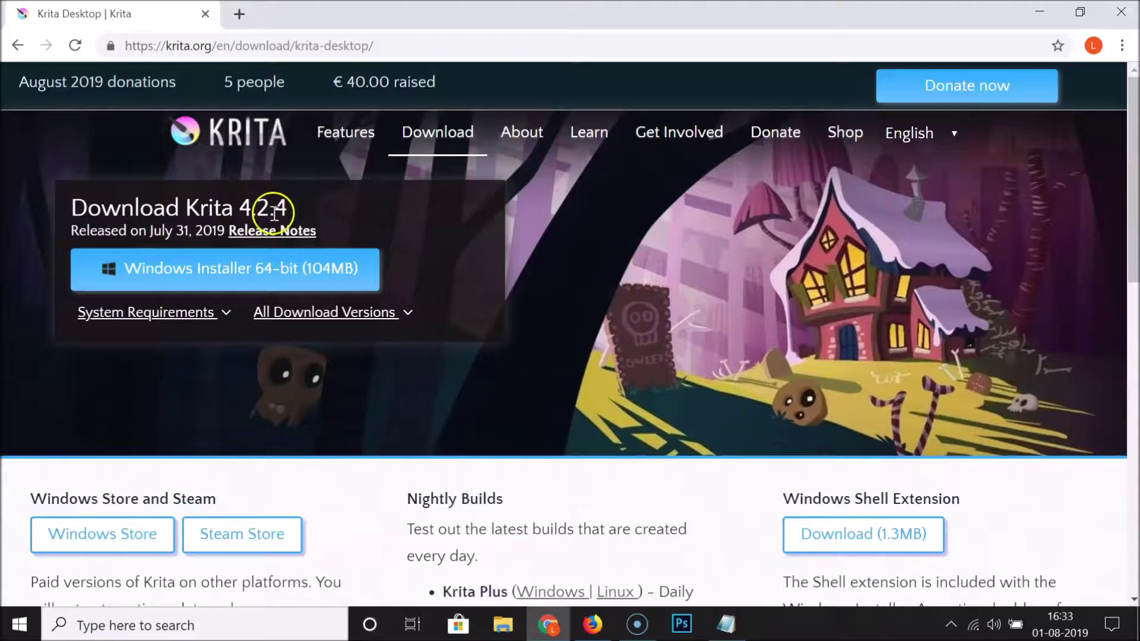
{"action": "left_click_drag", "start_coordinate": [237, 205], "coordinate": [286, 204]}
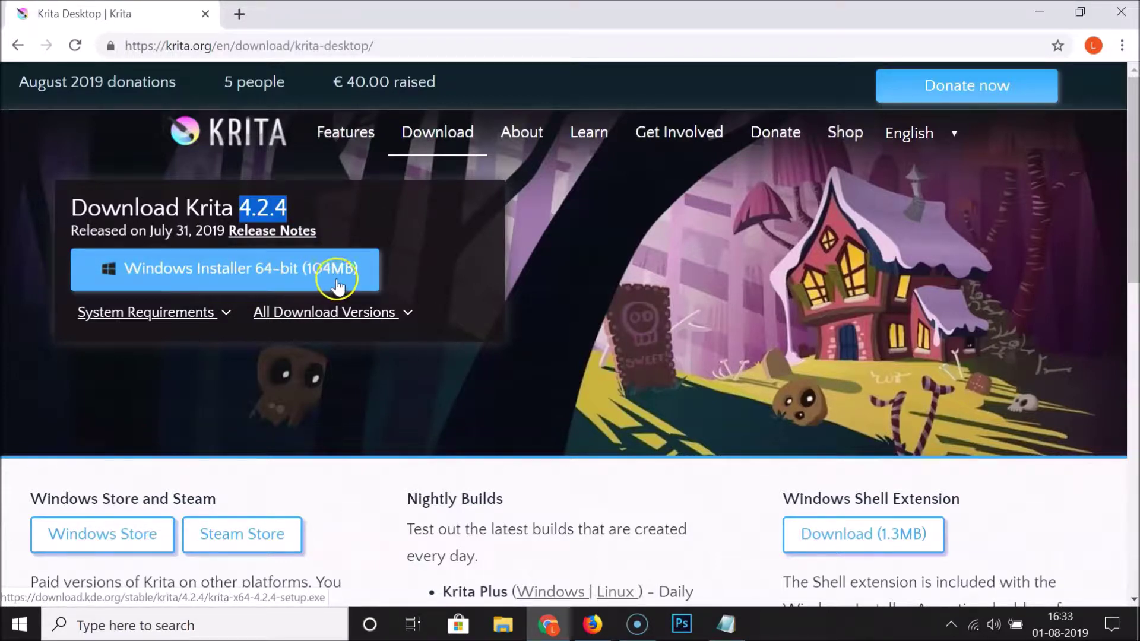
{"action": "left_click", "coordinate": [199, 272]}
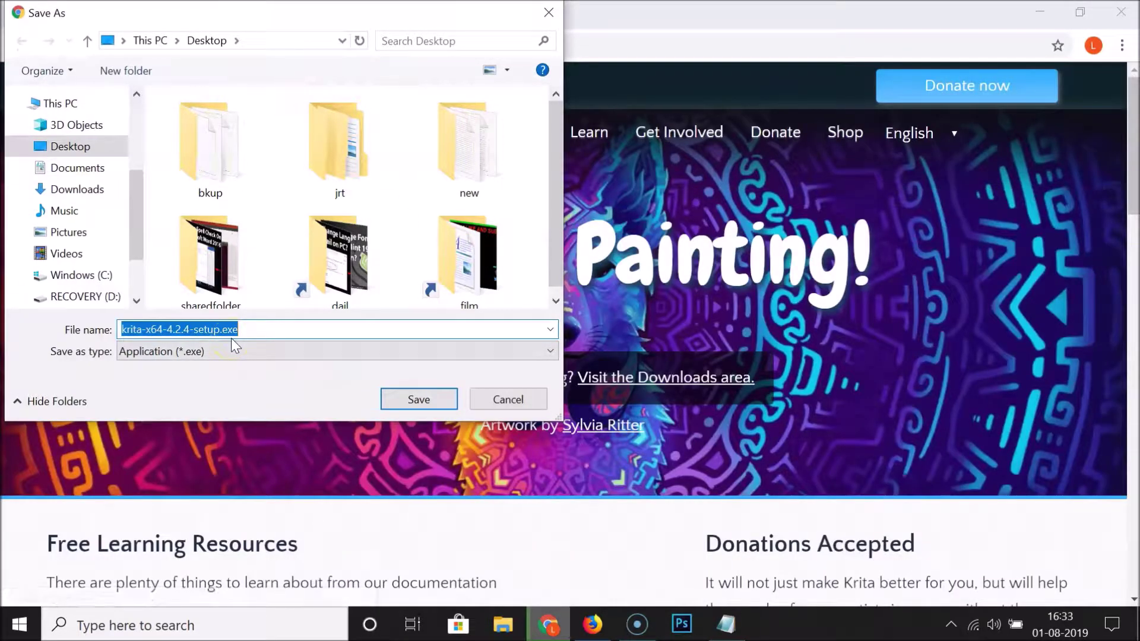
Save krita-x64-4.2.4-setup.exe under its suggested name to the Desktop.
{"action": "left_click", "coordinate": [254, 328]}
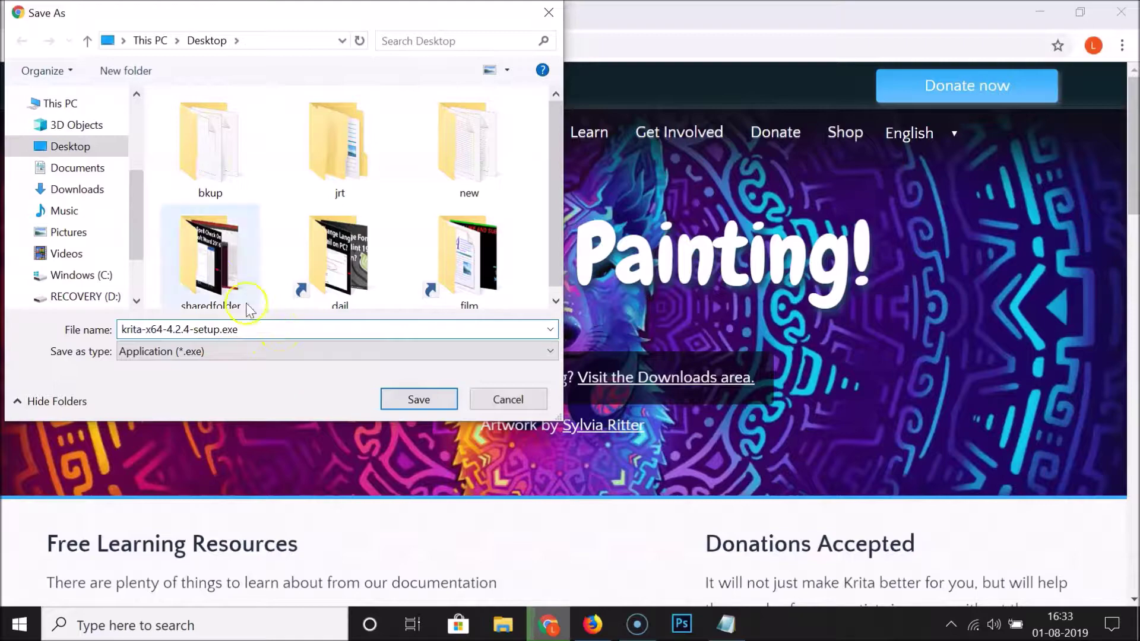
{"action": "left_click", "coordinate": [77, 148]}
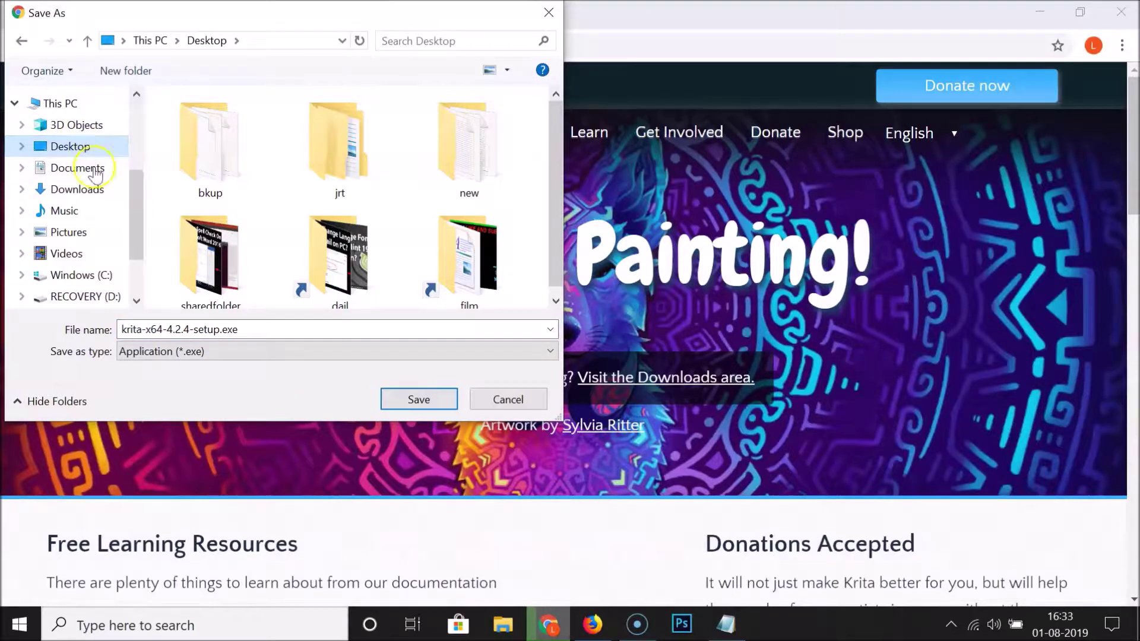
{"action": "left_click", "coordinate": [407, 400]}
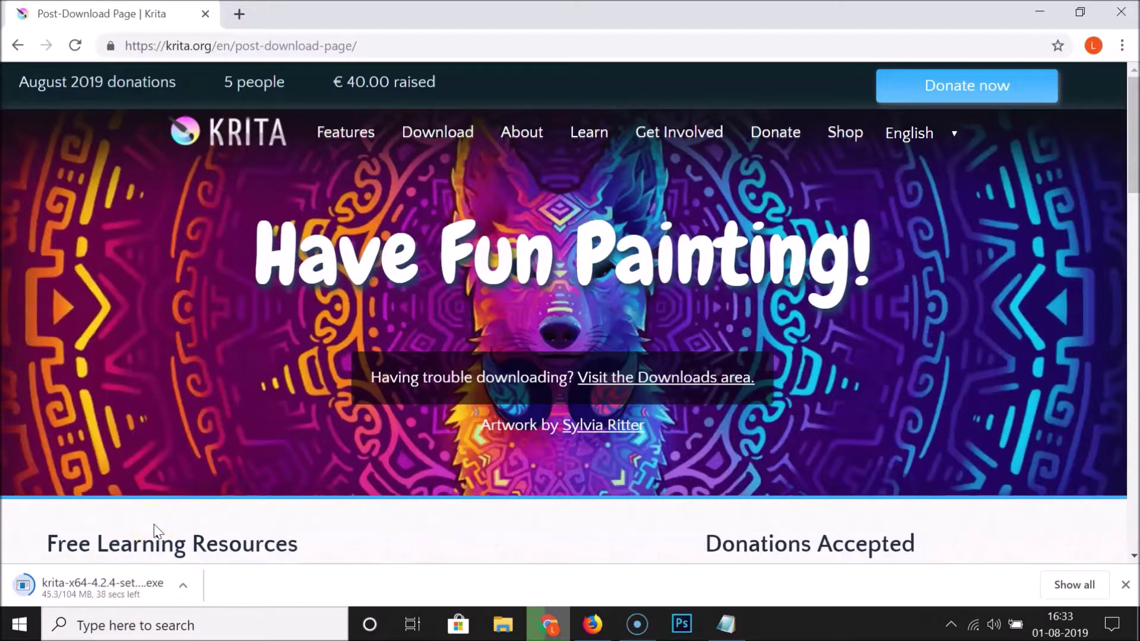
Wait for krita-x64-4.2.4-setup.exe to finish downloading, then minimize Chrome.
{"action": "scroll", "coordinate": [155, 526], "scroll_direction": "down", "scroll_amount": 3}
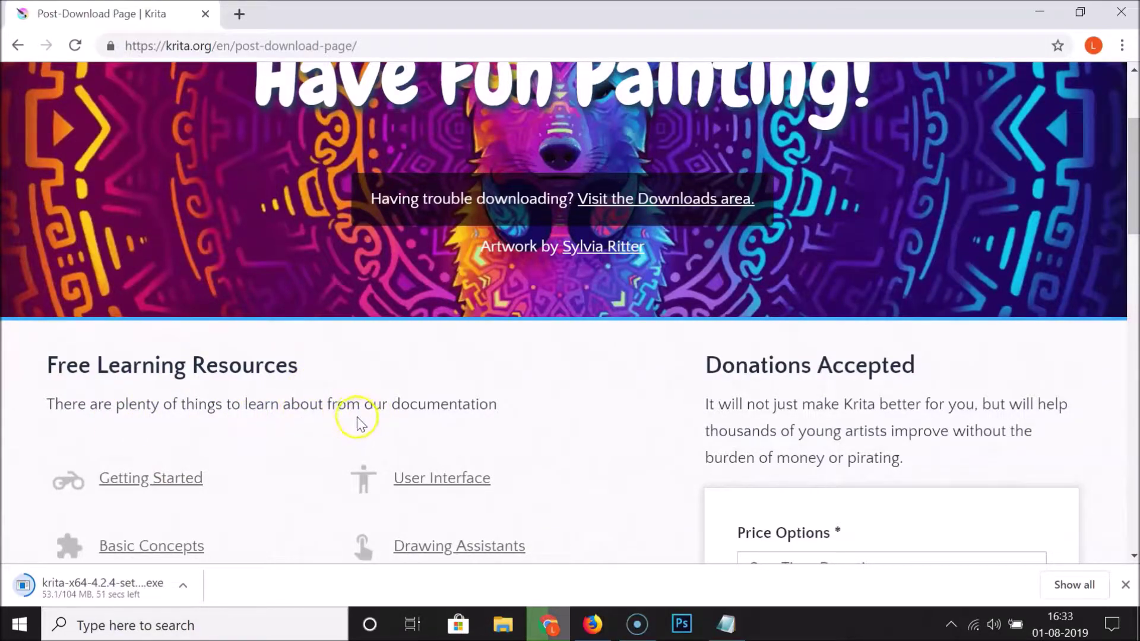
{"action": "scroll", "coordinate": [410, 419], "scroll_direction": "down", "scroll_amount": 3}
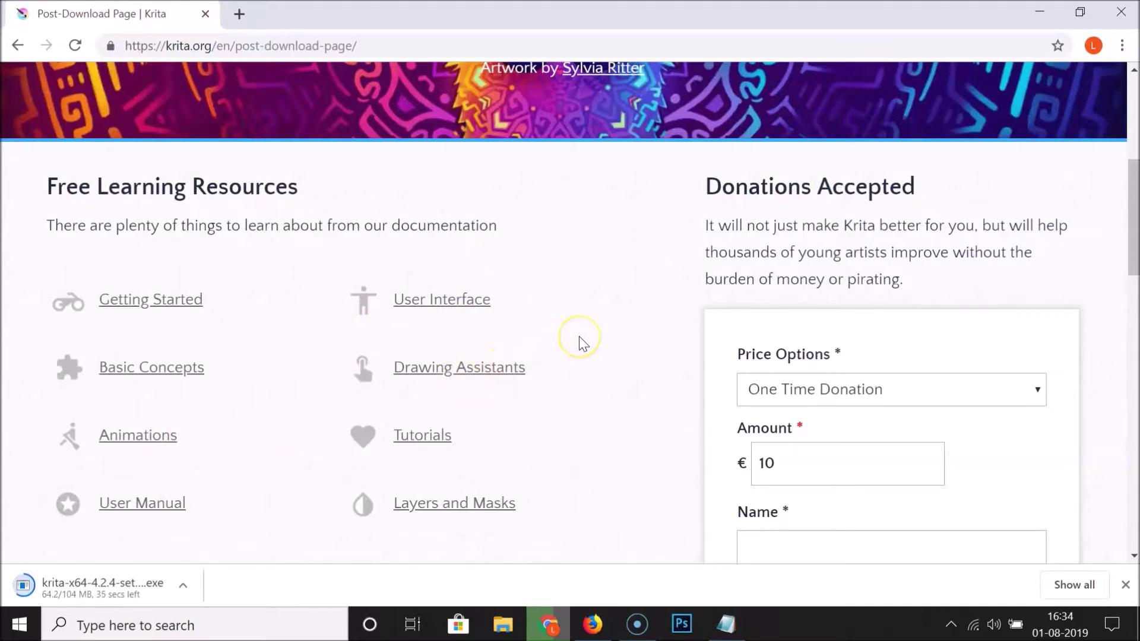
{"action": "scroll", "coordinate": [510, 424], "scroll_direction": "down", "scroll_amount": 1}
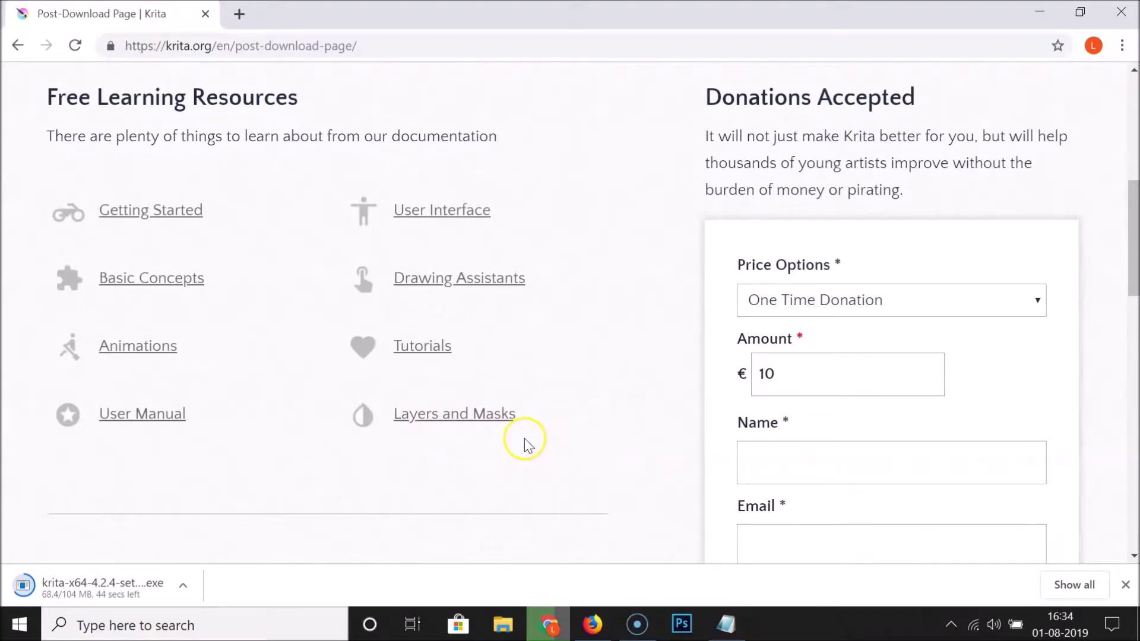
{"action": "scroll", "coordinate": [525, 439], "scroll_direction": "up", "scroll_amount": 1}
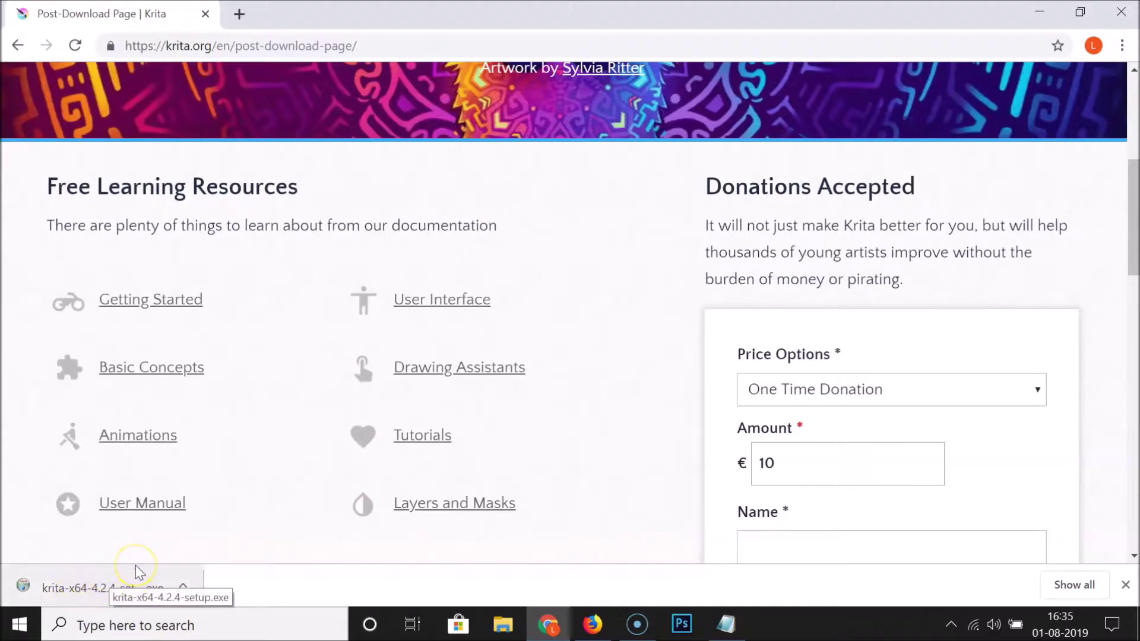
{"action": "left_click", "coordinate": [1051, 10]}
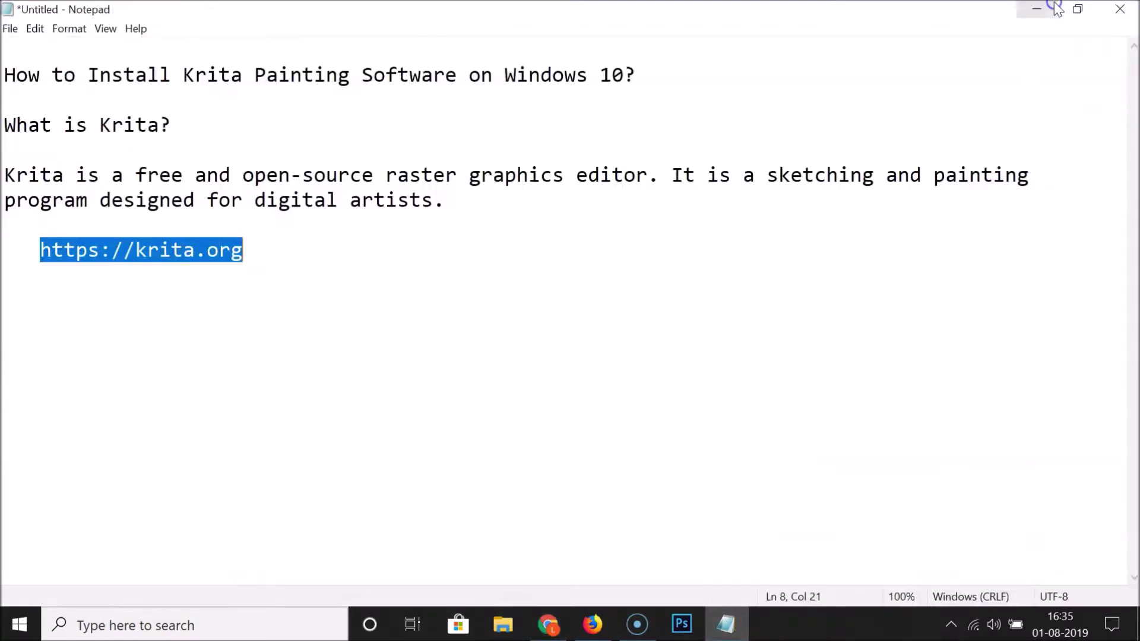
Minimize Notepad and run krita-x64-4.2.4-setup.exe from the desktop.
{"action": "left_click", "coordinate": [1052, 9]}
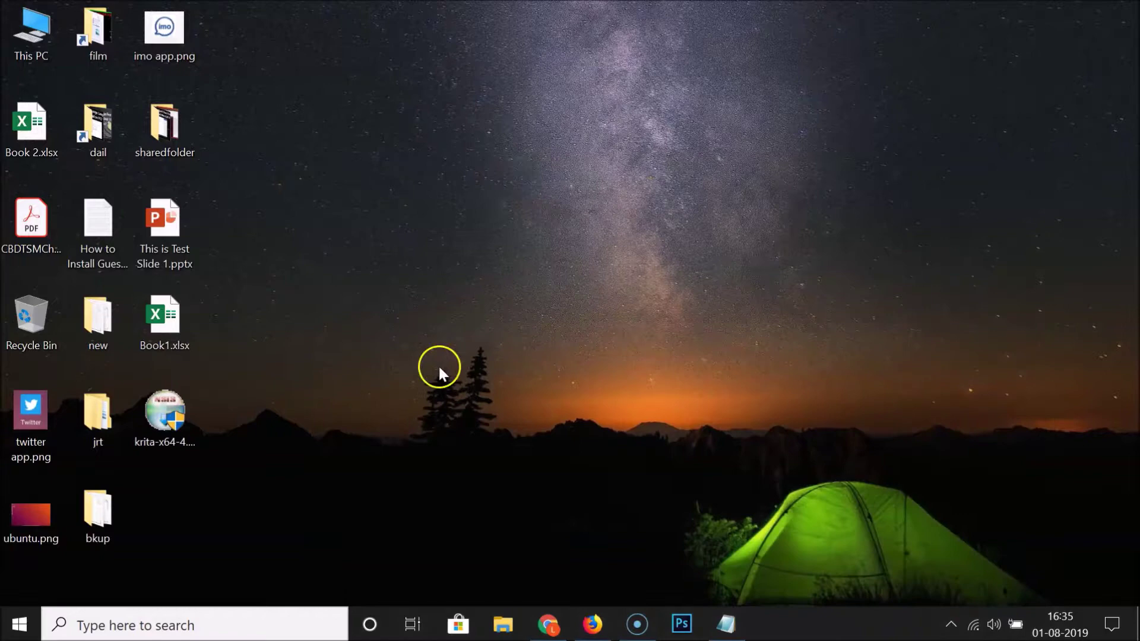
{"action": "left_click", "coordinate": [193, 412]}
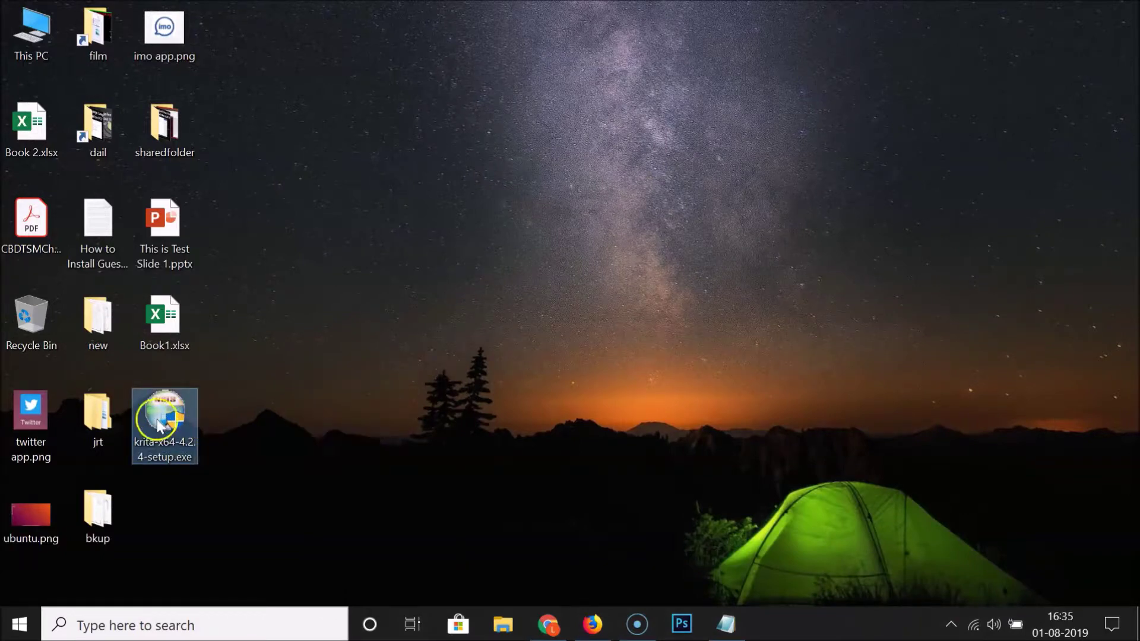
{"action": "double_click", "coordinate": [168, 403]}
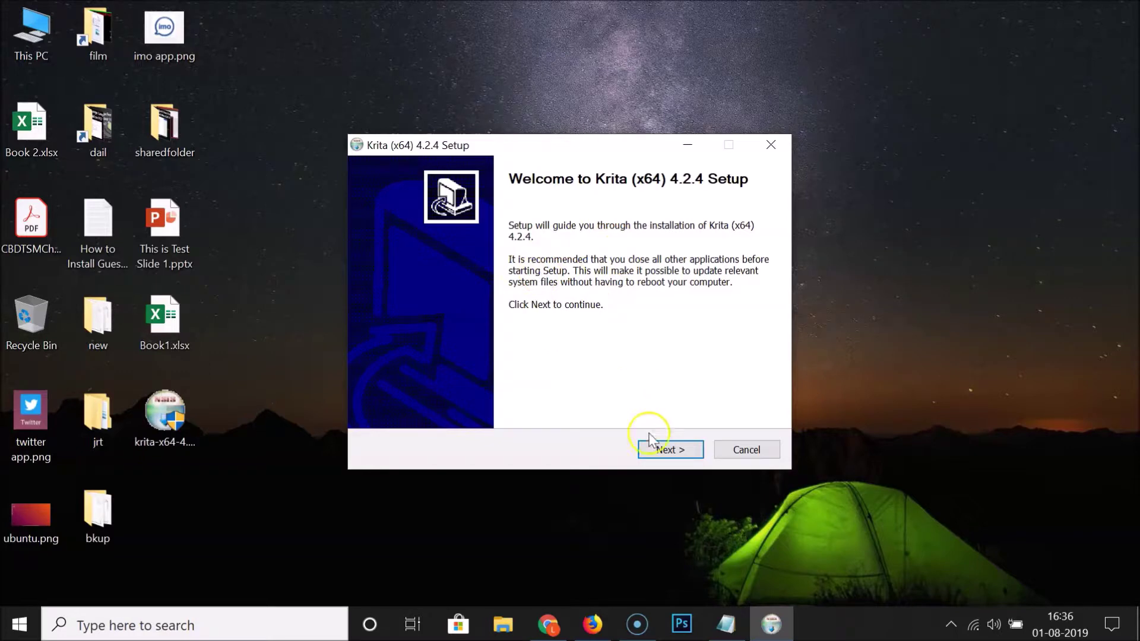
Accept the Krita license agreement in the setup wizard.
{"action": "left_click", "coordinate": [676, 453]}
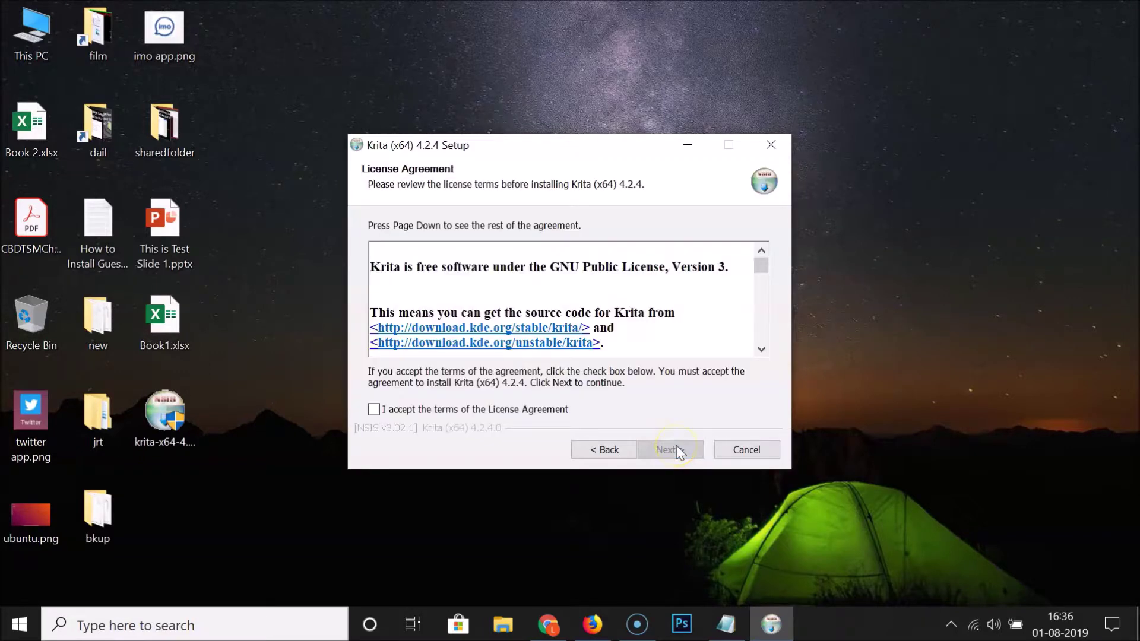
{"action": "left_click", "coordinate": [437, 411]}
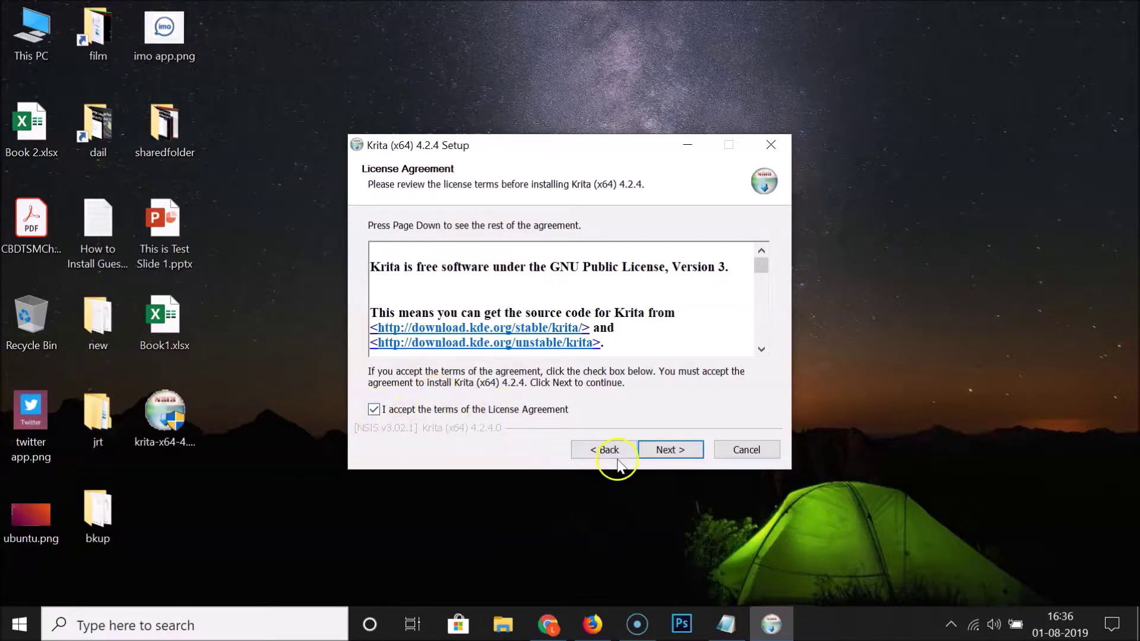
{"action": "left_click", "coordinate": [675, 452]}
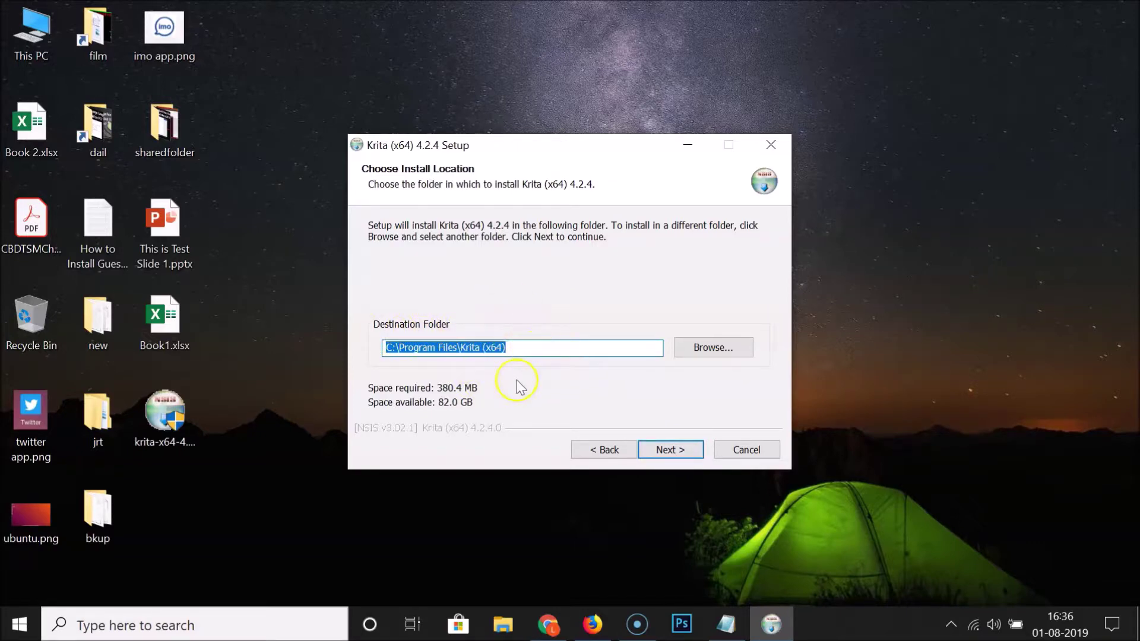
Keep the default install folder C:\Program Files\Krita (x64) and continue.
{"action": "left_click", "coordinate": [713, 347]}
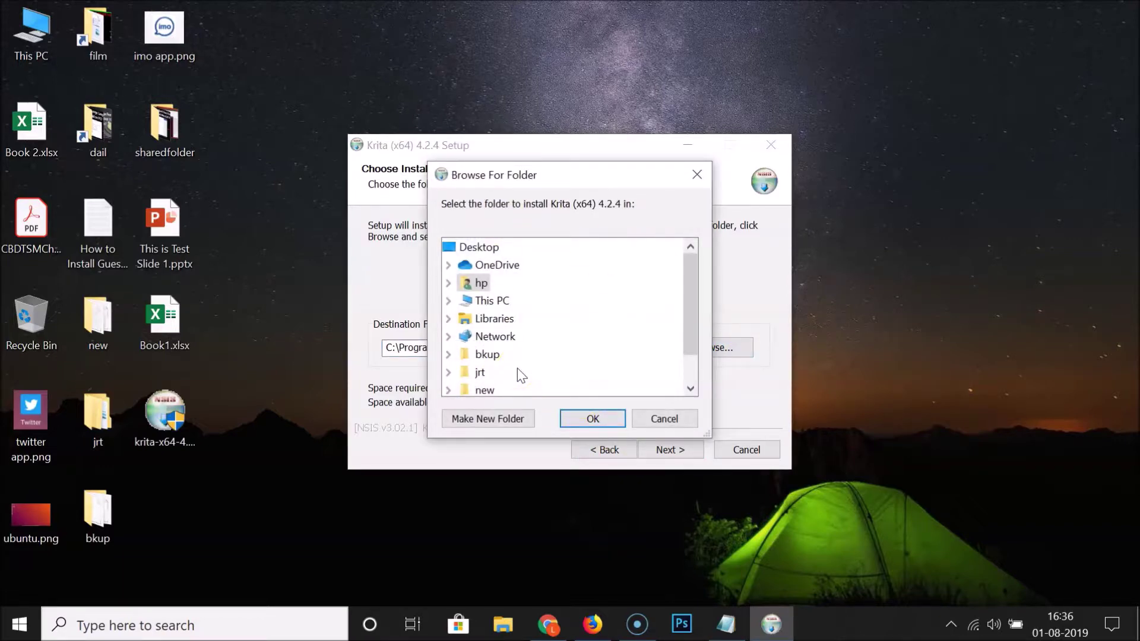
{"action": "left_click", "coordinate": [660, 419]}
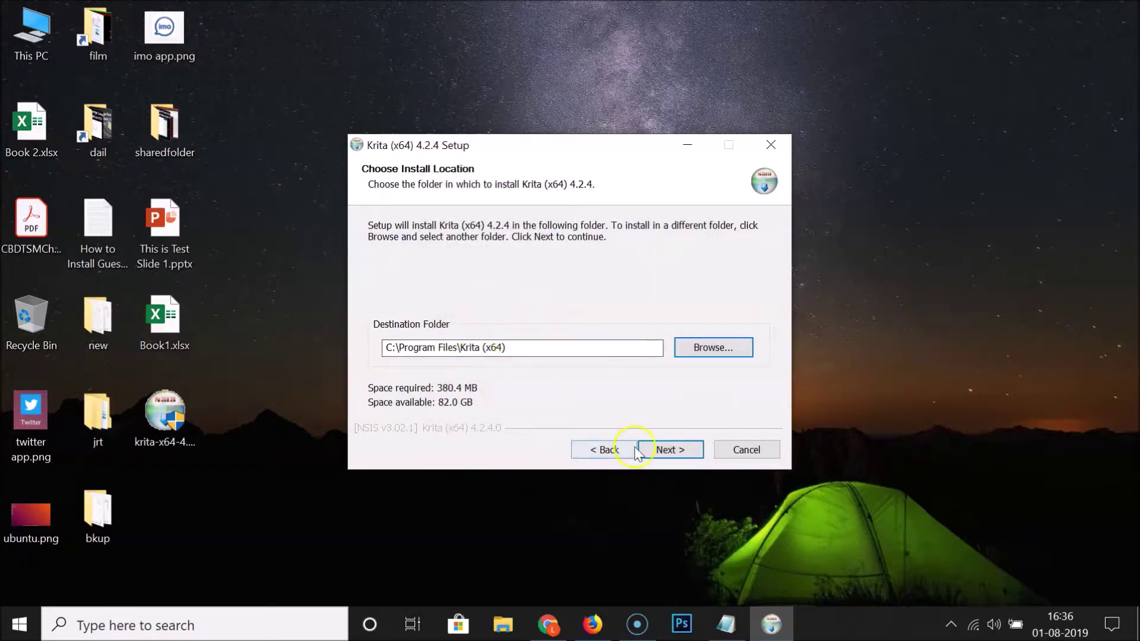
{"action": "left_click", "coordinate": [665, 450]}
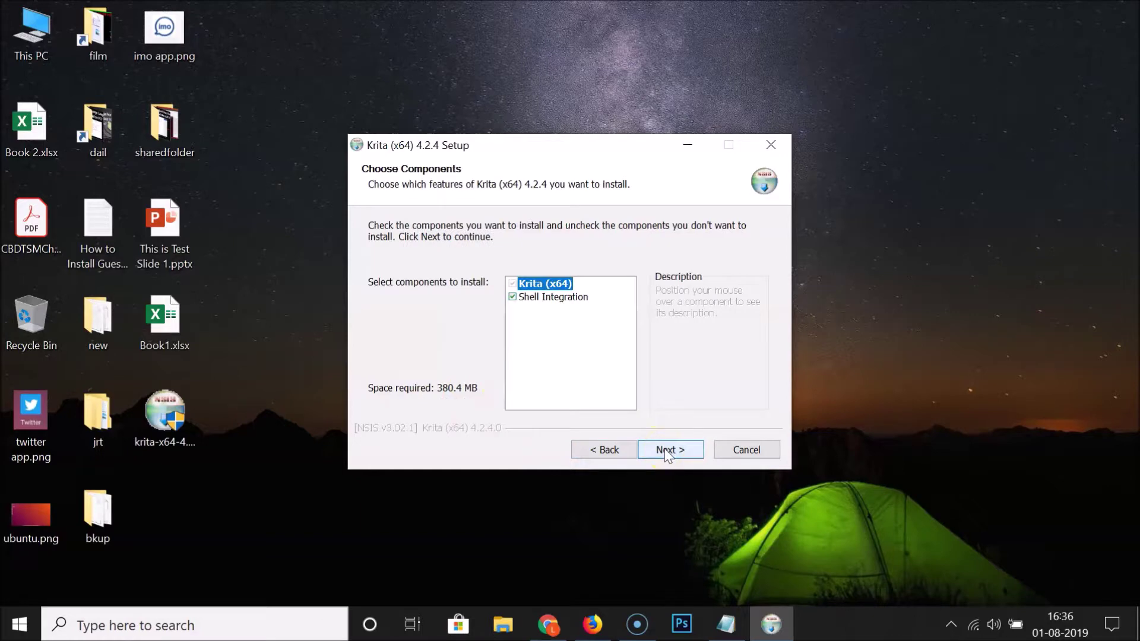
Keep both components, agree to the shell extension license, and accept the default Start Menu folder.
{"action": "left_click", "coordinate": [668, 451]}
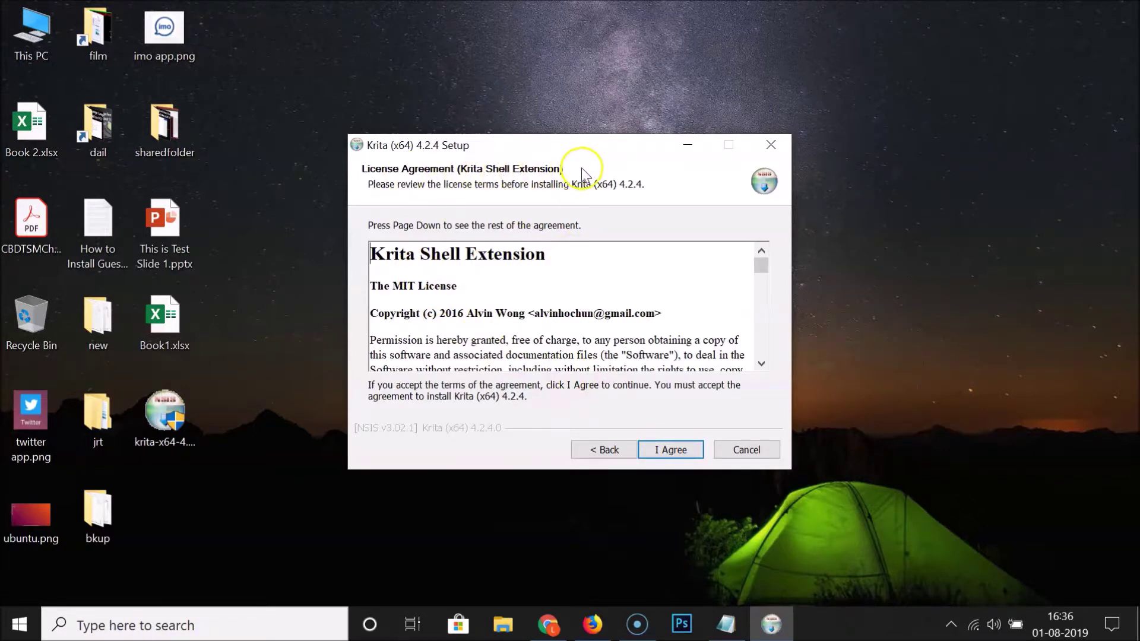
{"action": "left_click", "coordinate": [679, 450]}
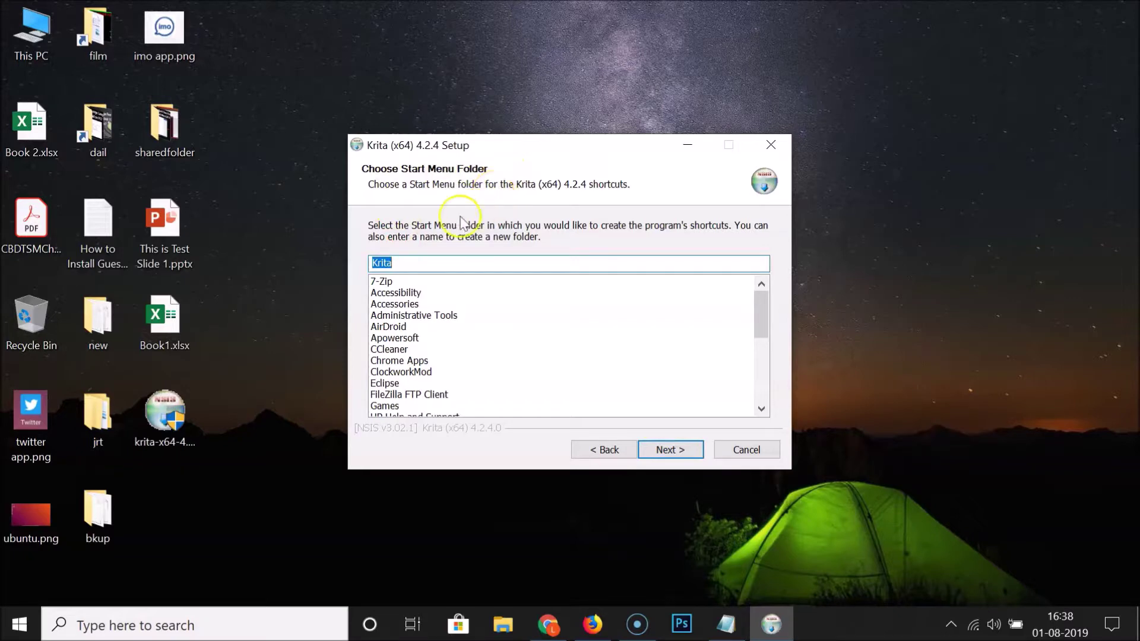
{"action": "left_click", "coordinate": [665, 461]}
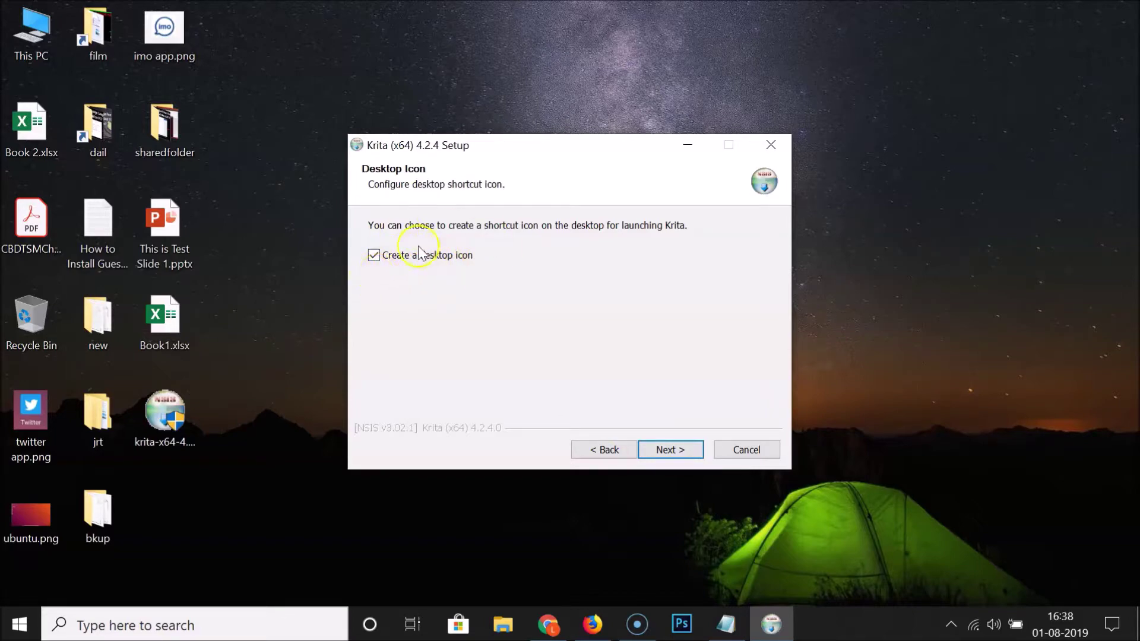
Keep the desktop shortcut, install Krita, and continue past the installation log.
{"action": "left_click", "coordinate": [670, 451]}
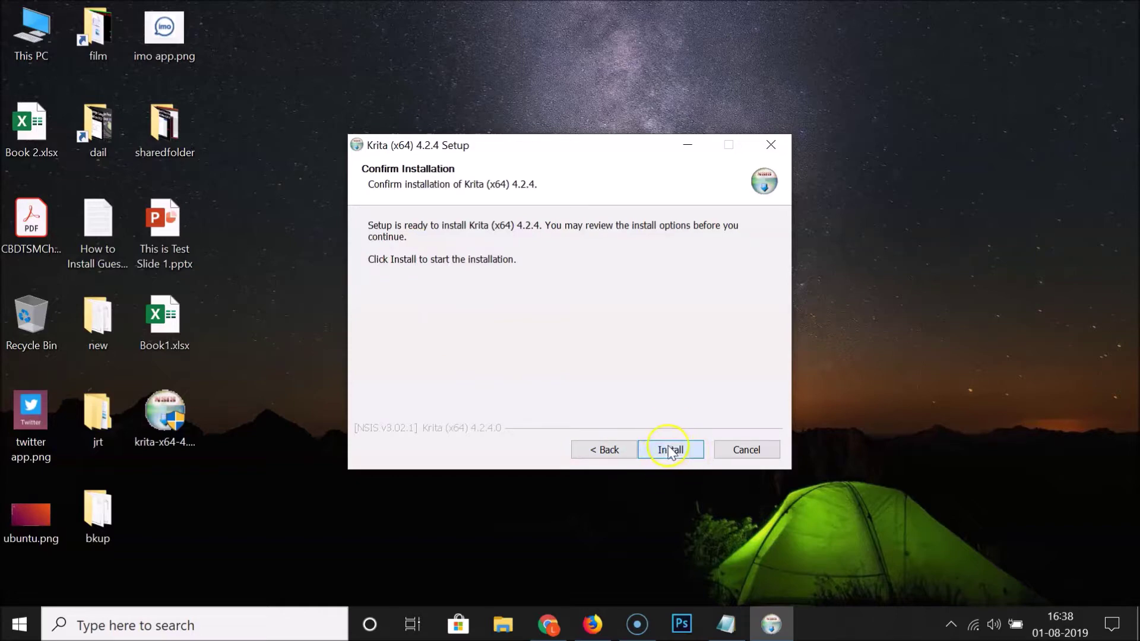
{"action": "left_click", "coordinate": [671, 450]}
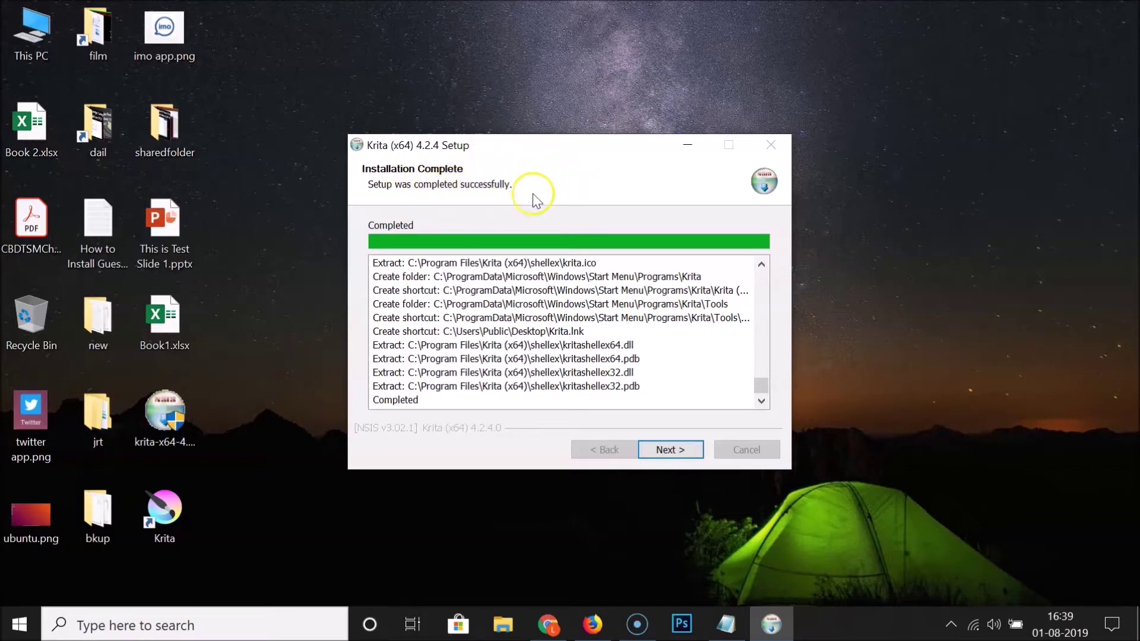
{"action": "left_click", "coordinate": [667, 453]}
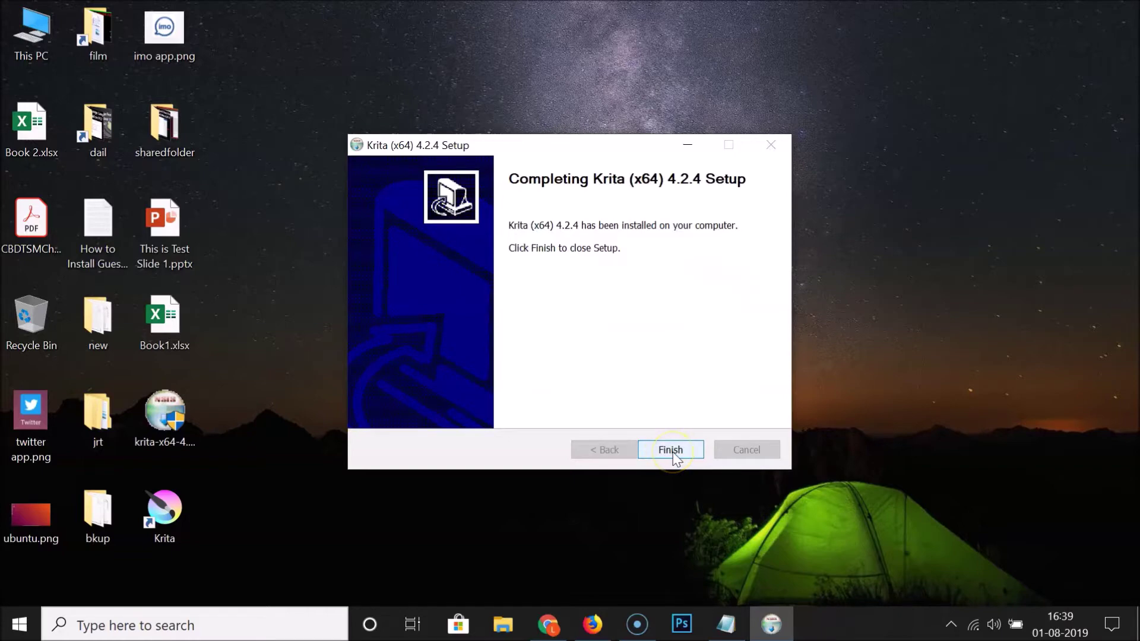
Close the finished installer and launch Krita from its desktop shortcut.
{"action": "left_click", "coordinate": [668, 453]}
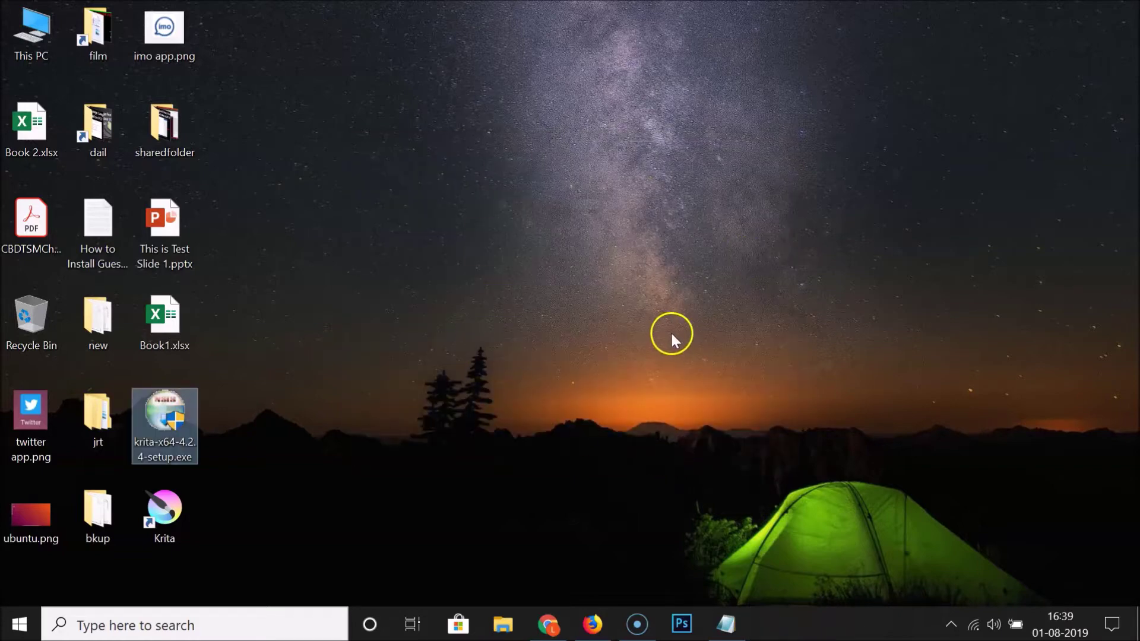
{"action": "double_click", "coordinate": [176, 498]}
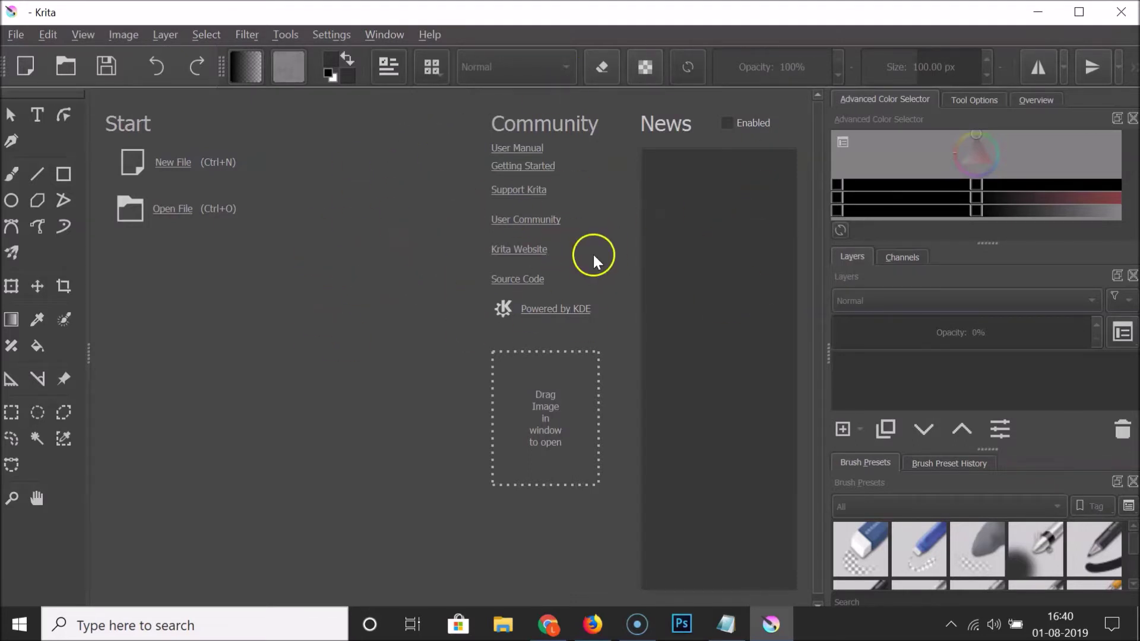
{"action": "left_click", "coordinate": [430, 34]}
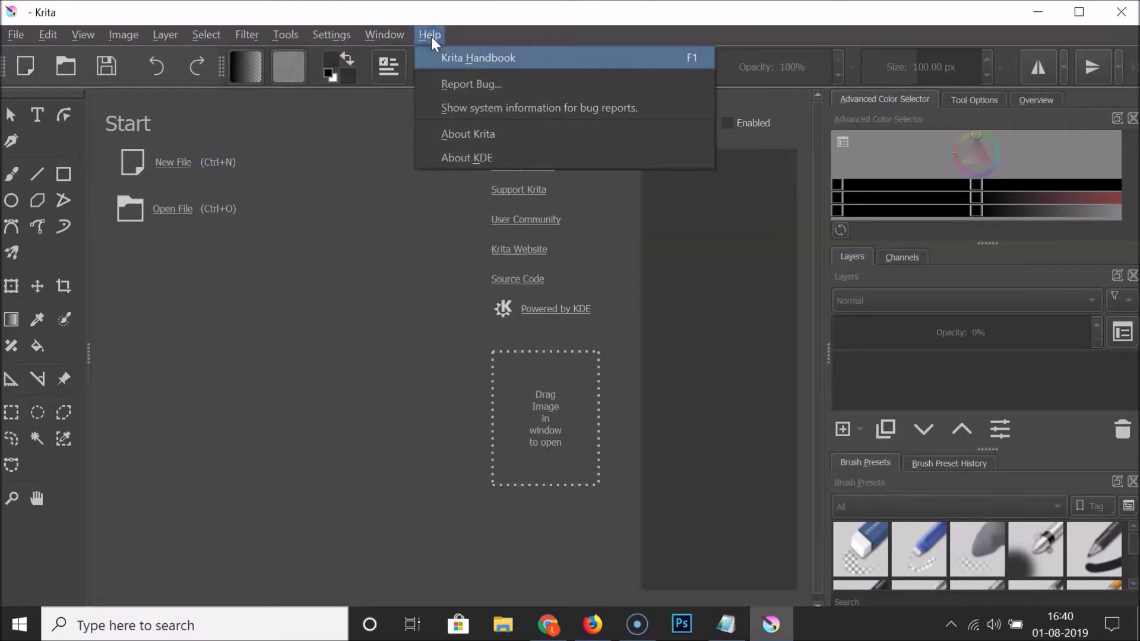
{"action": "left_click", "coordinate": [538, 134]}
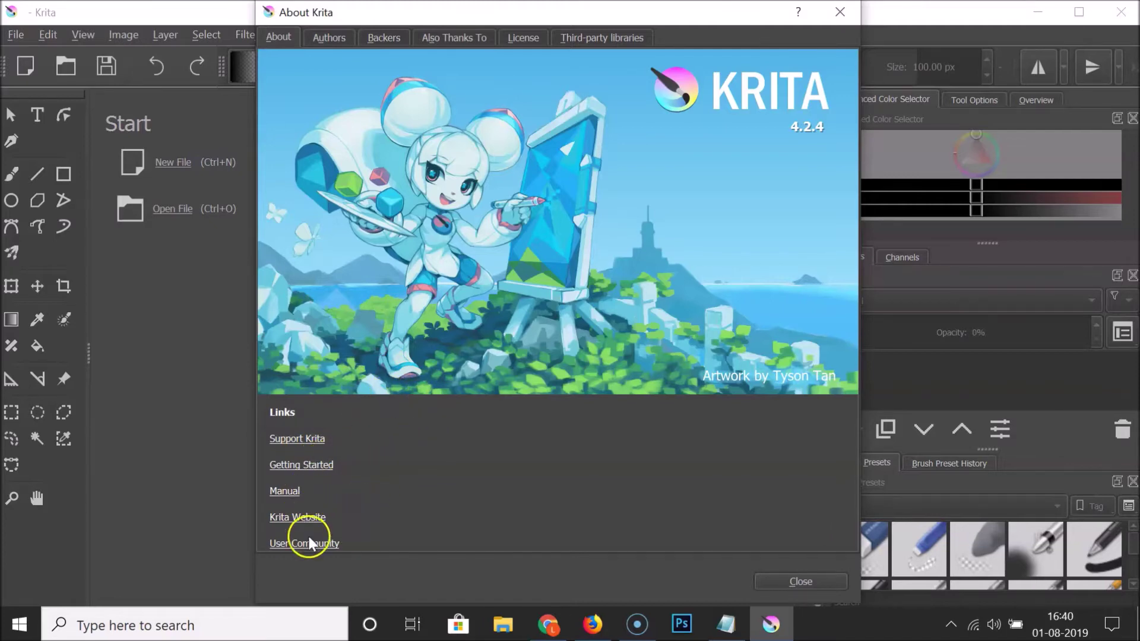
{"action": "left_click", "coordinate": [836, 14]}
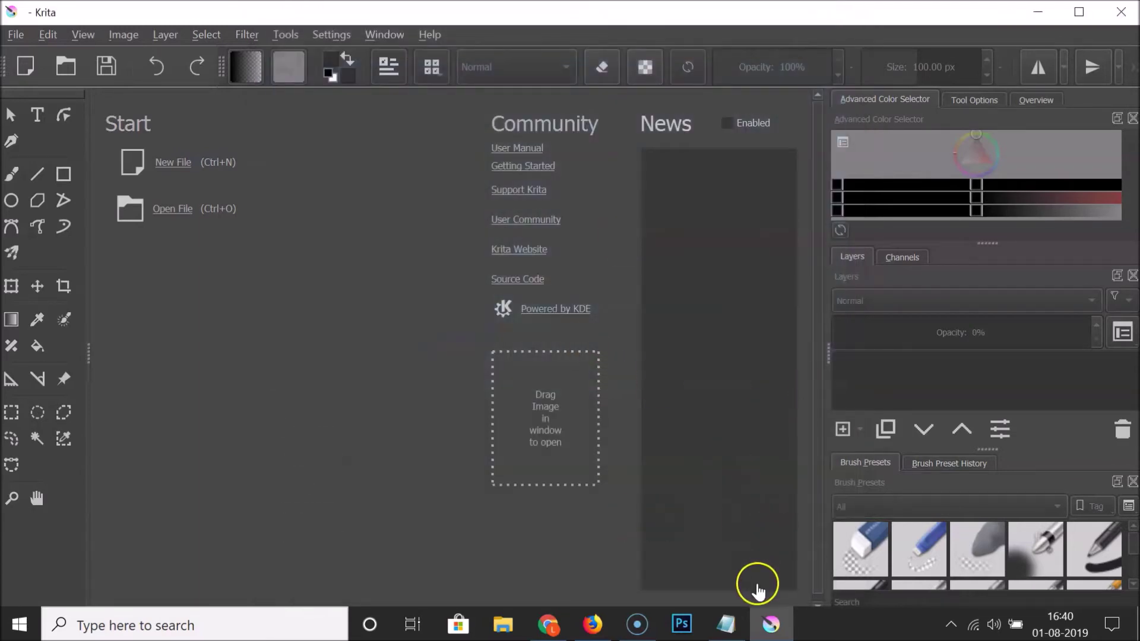
{"action": "left_click", "coordinate": [725, 623]}
Bring the Notepad Krita installation notes back in front.
{"action": "left_click", "coordinate": [29, 83]}
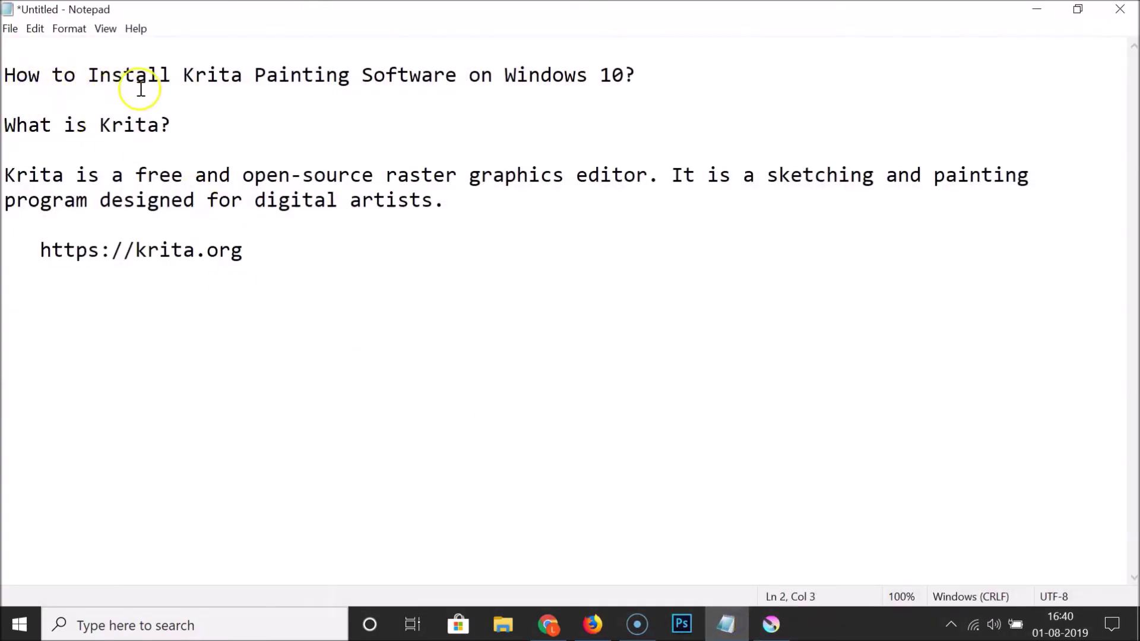